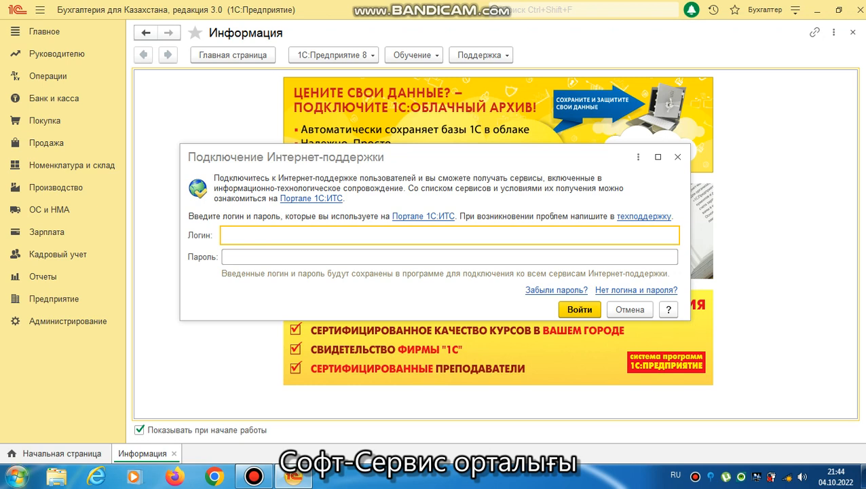
# Step: Open the Word document Kniga_1C_2_бухкз from the доп\нужные subfolder of the course folder on drive D
pyautogui.click(18, 476)
pyautogui.click(227, 312)
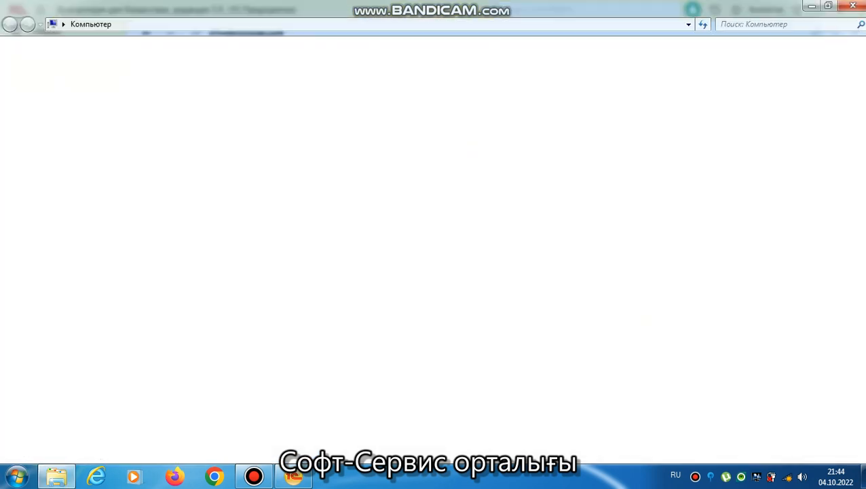
pyautogui.moveTo(863, 94); pyautogui.dragTo(864, 105)
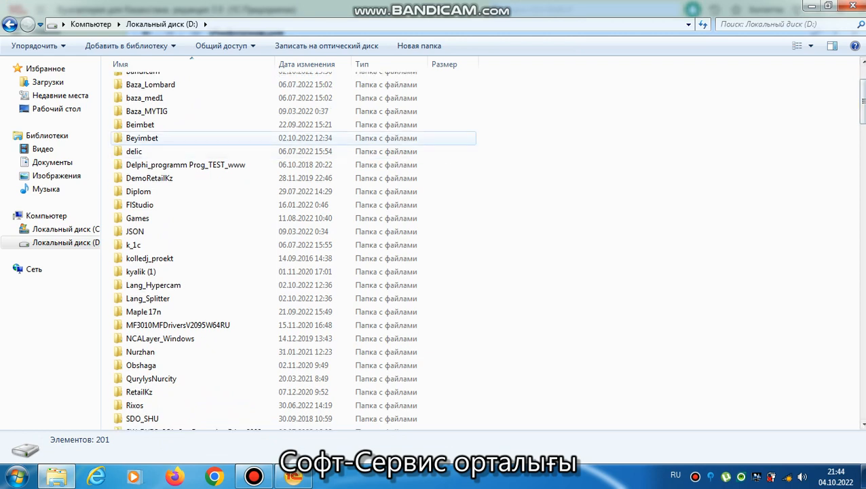
pyautogui.doubleClick(143, 138)
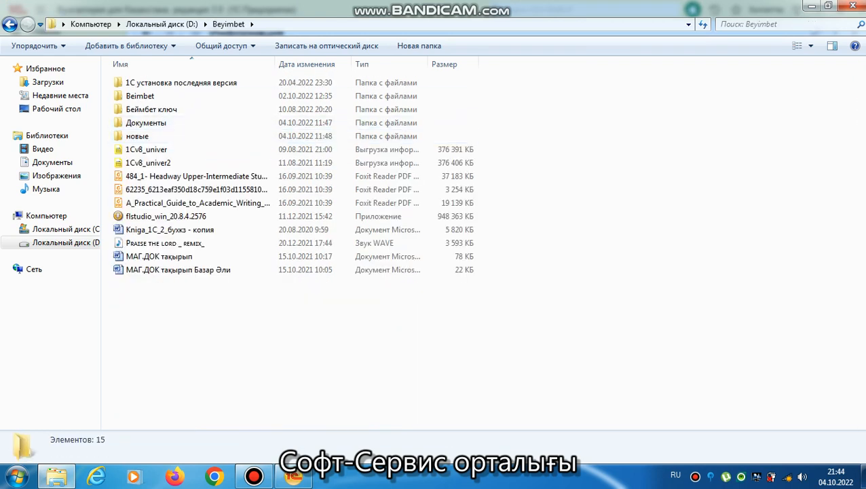
pyautogui.click(10, 24)
pyautogui.moveTo(862, 68); pyautogui.dragTo(862, 176)
pyautogui.doubleClick(143, 120)
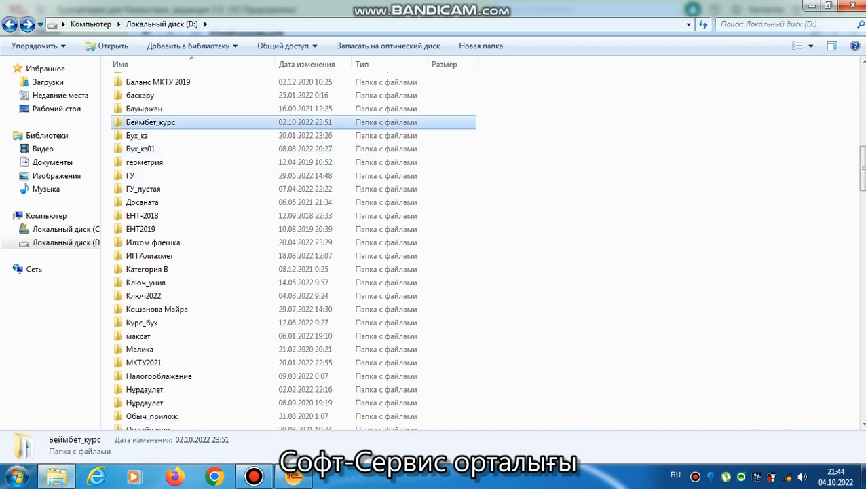
pyautogui.doubleClick(133, 109)
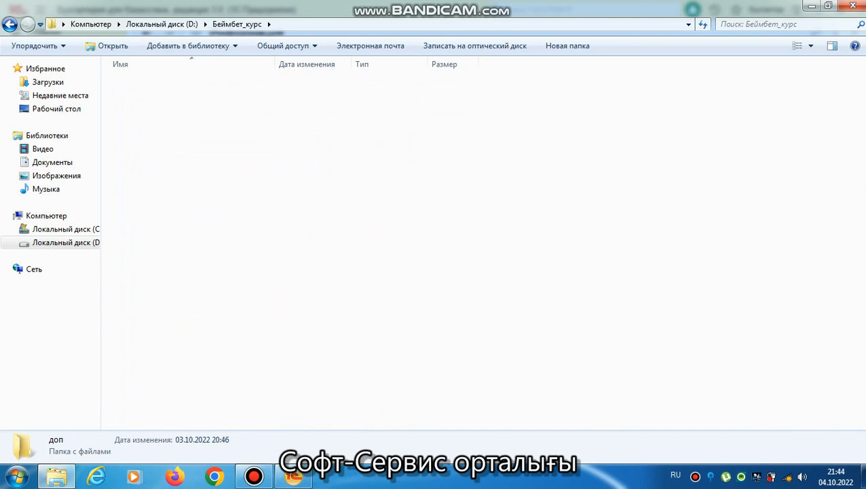
pyautogui.doubleClick(140, 82)
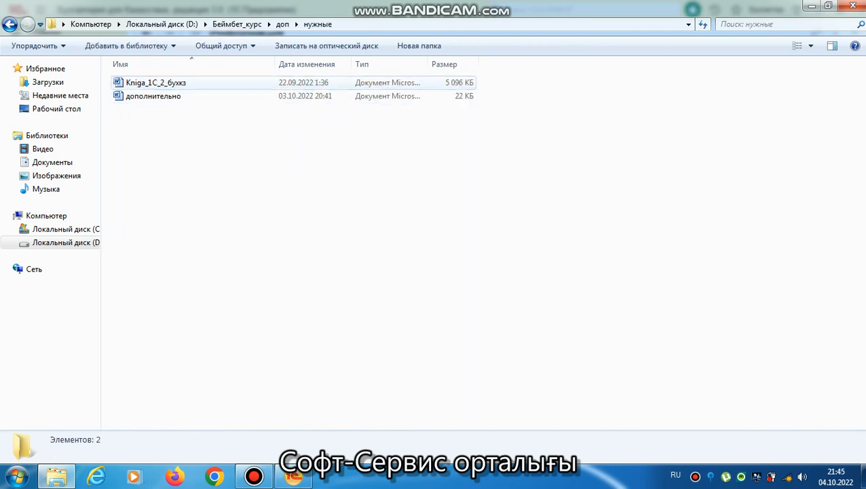
pyautogui.doubleClick(139, 83)
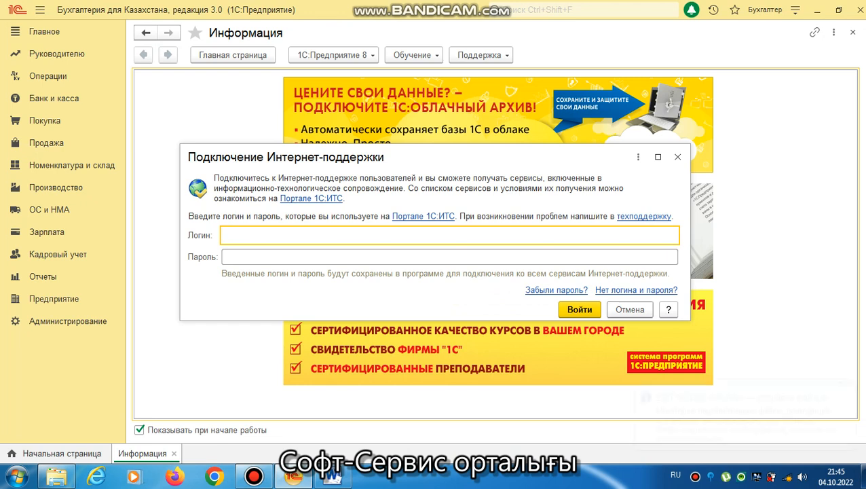
# Step: Cancel the Internet-support connection in 1C and close the Информация page with its display at startup turned off
pyautogui.click(630, 309)
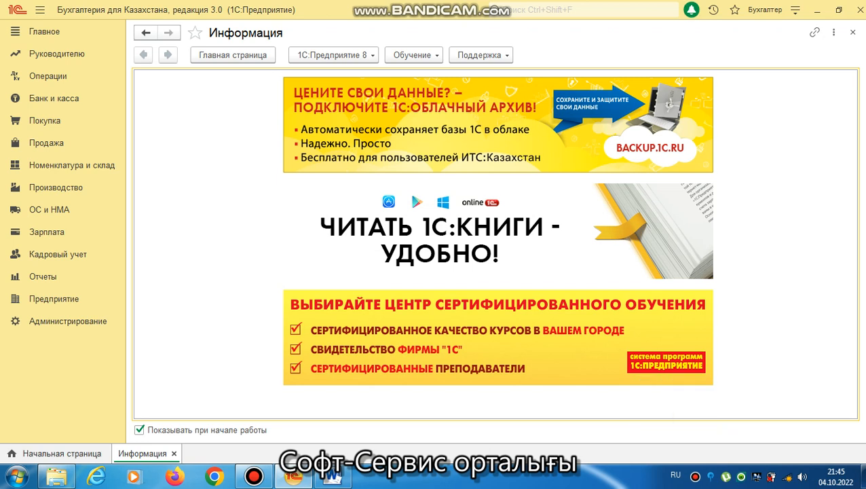
pyautogui.click(140, 430)
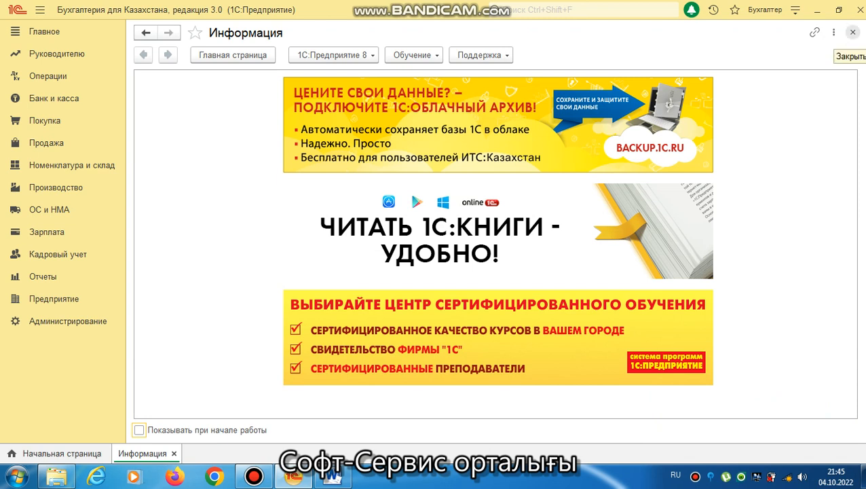
pyautogui.click(853, 32)
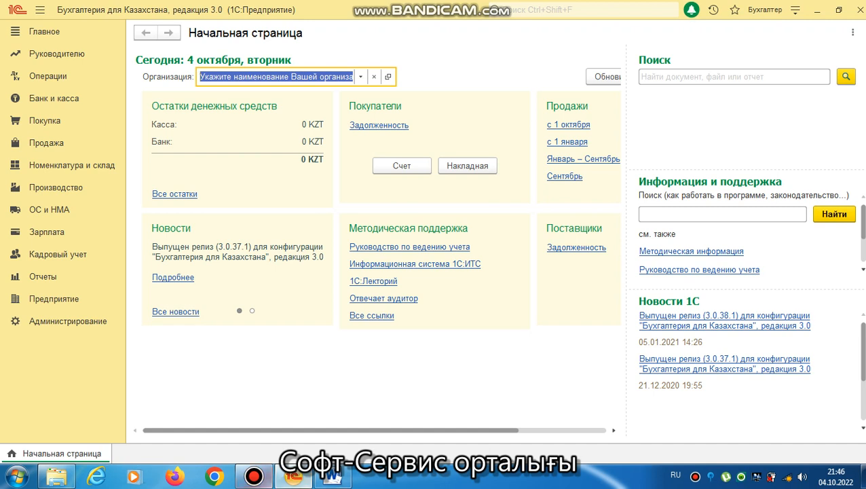
# Step: Check the Word guide's opening instructions and open the Организации directory of the Предприятие section in 1C
pyautogui.click(333, 477)
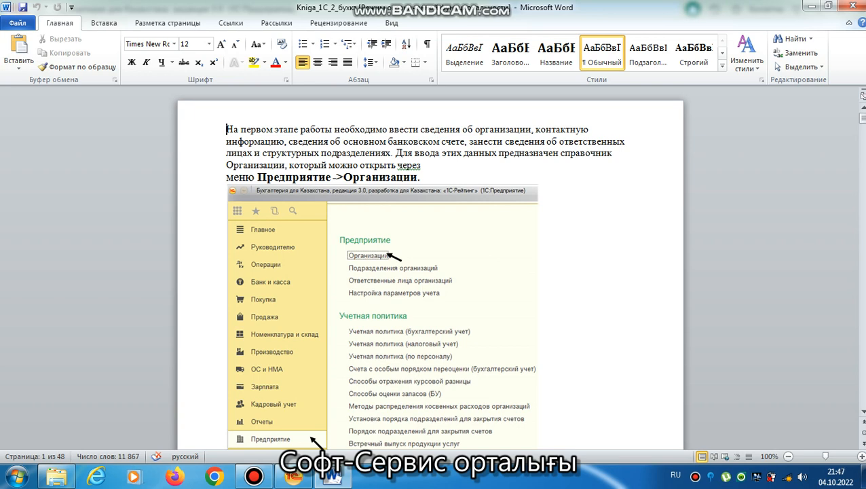
pyautogui.click(293, 476)
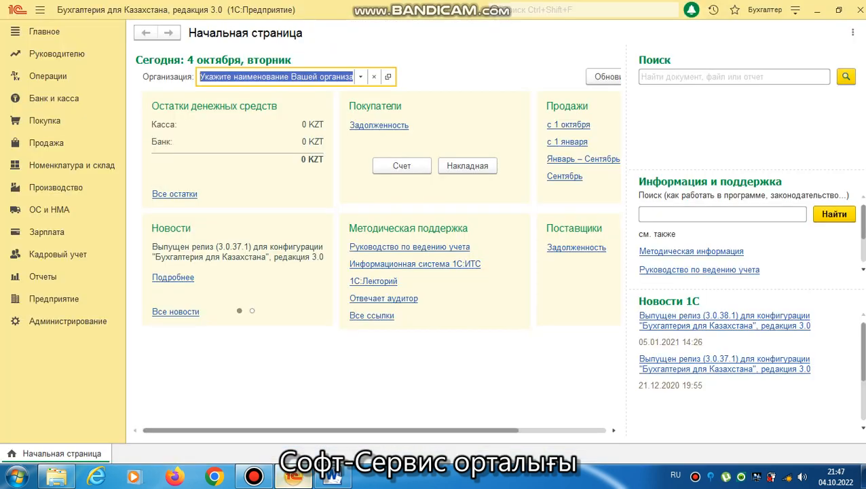
pyautogui.click(54, 299)
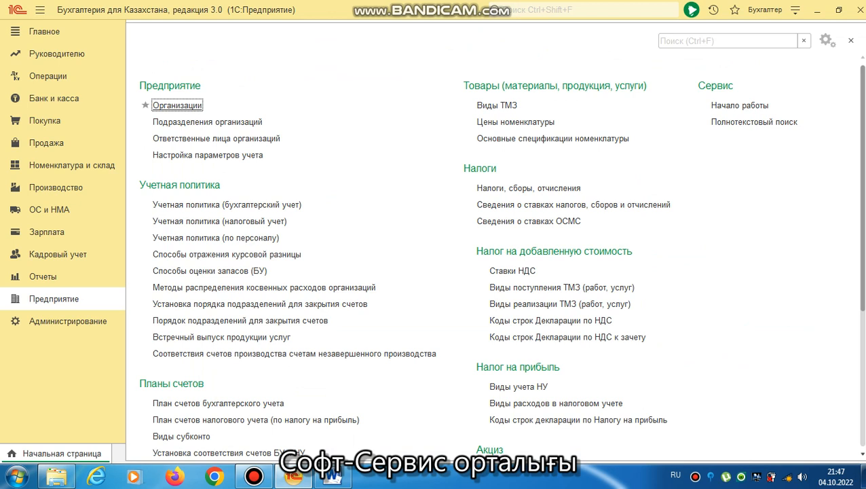
pyautogui.click(177, 105)
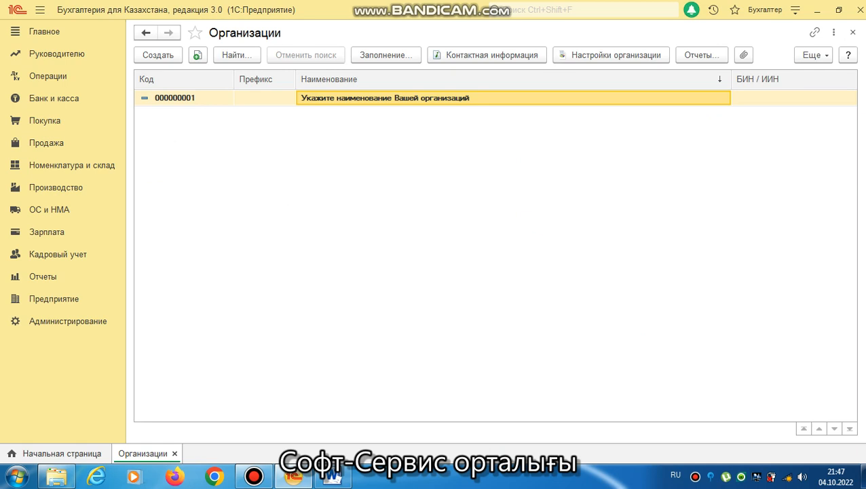
# Step: Examine the Word guide's description of the Организации directory and the organization details given in Упражнение №1
pyautogui.click(332, 476)
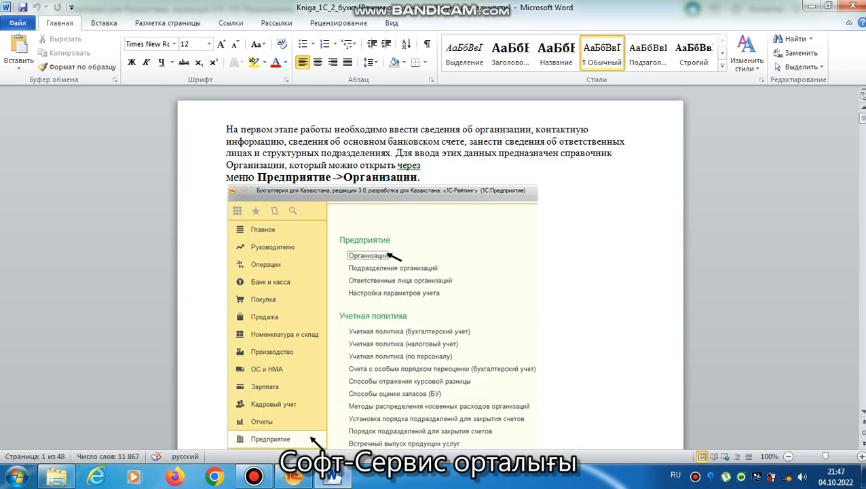
pyautogui.scroll(-6, 431, 271)
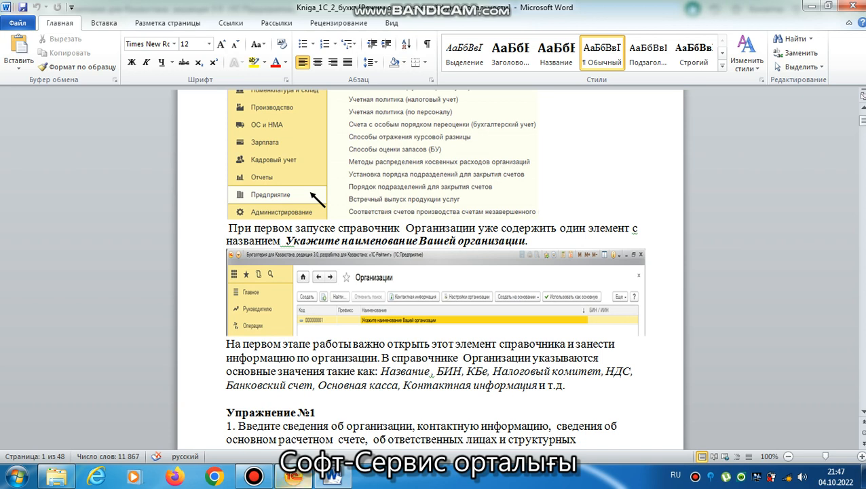
pyautogui.click(296, 477)
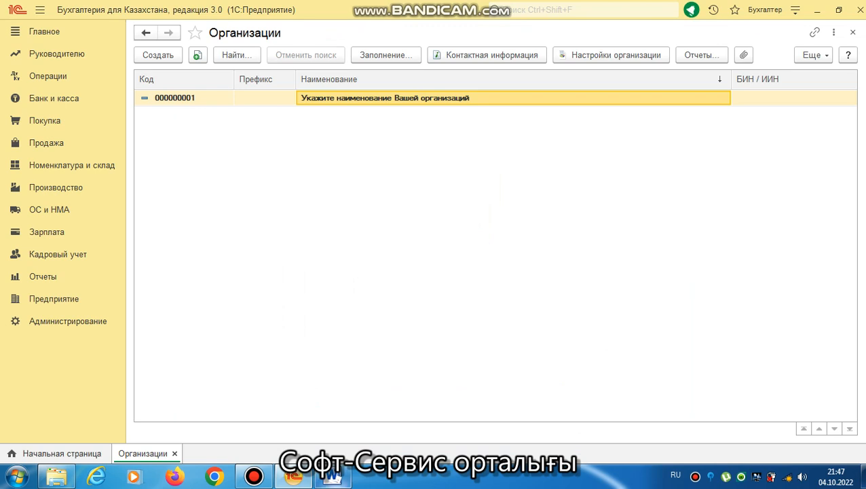
pyautogui.click(332, 476)
pyautogui.scroll(-2, 434, 271)
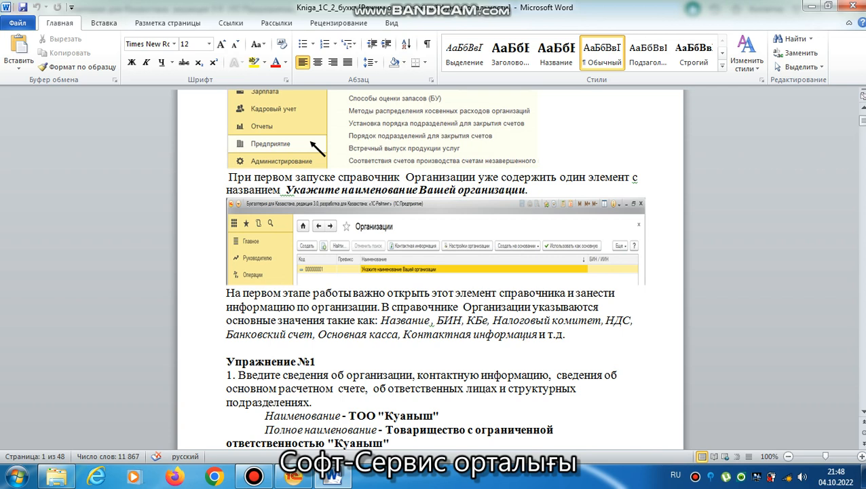
pyautogui.scroll(-9, 430, 271)
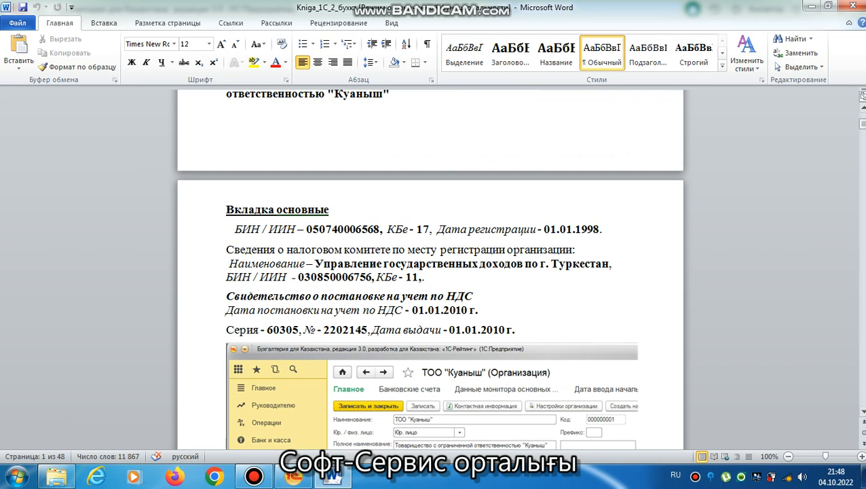
pyautogui.scroll(3, 430, 272)
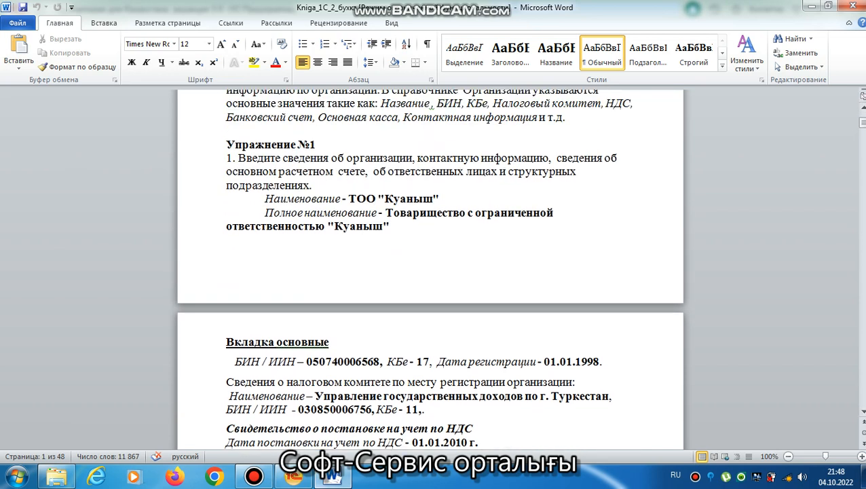
# Step: Open the placeholder organization record in 1C and set its Наименование to ТОО "Куаныш"
pyautogui.click(294, 477)
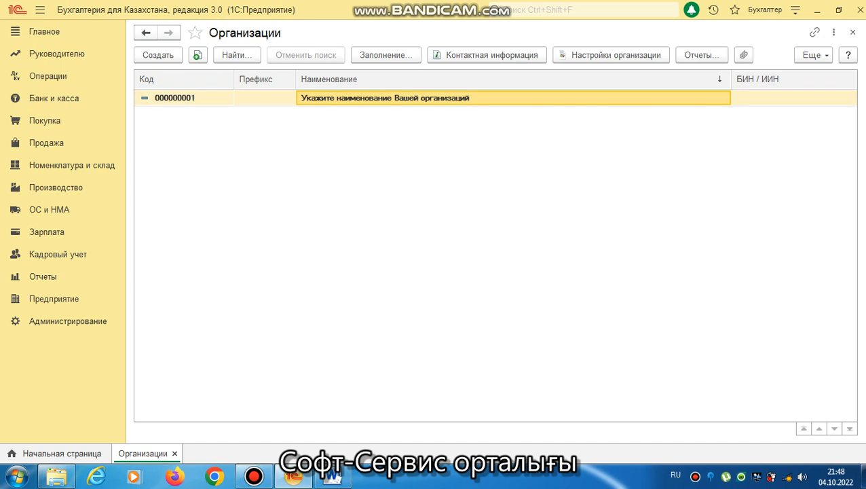
pyautogui.press('Return')
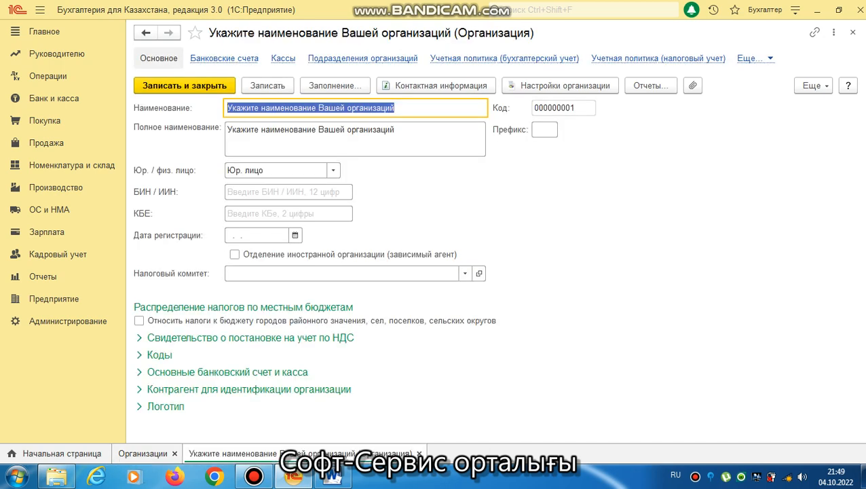
pyautogui.click(332, 477)
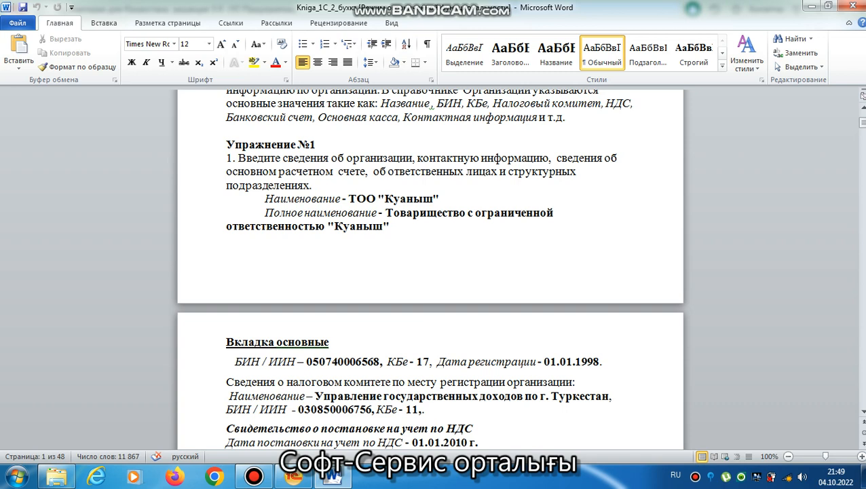
pyautogui.click(293, 477)
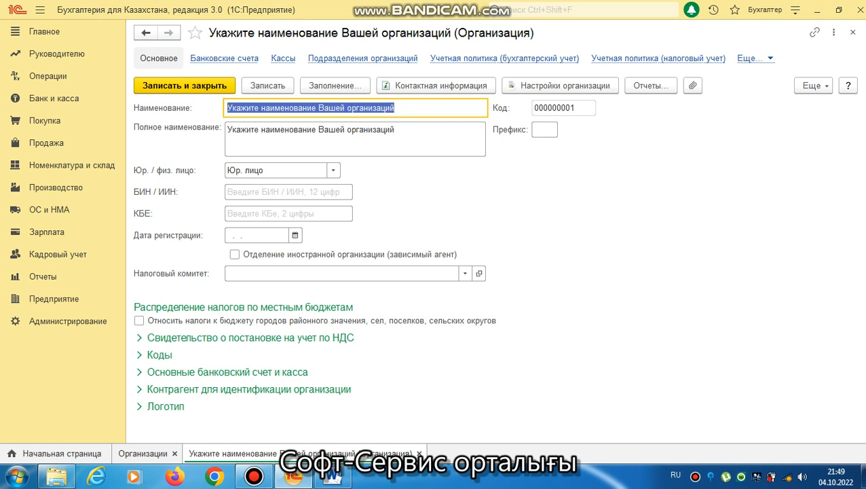
pyautogui.press('BackSpace')
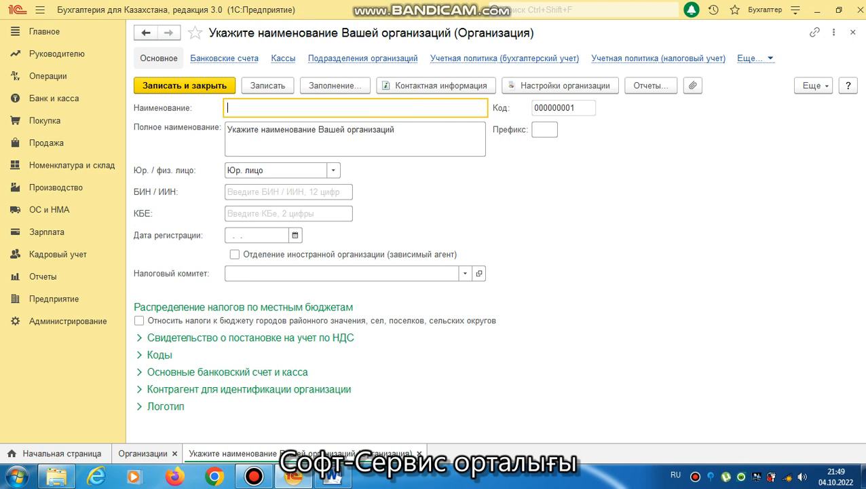
pyautogui.write('ТОО "')
pyautogui.write('Куаныш"')
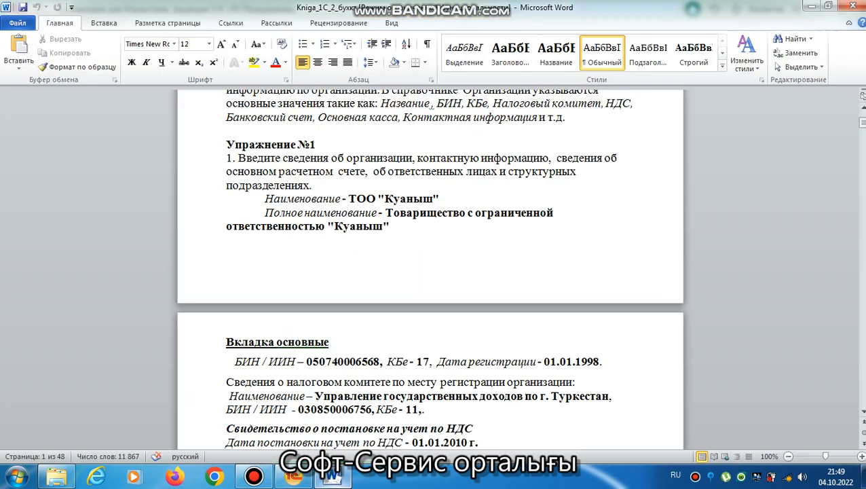
# Step: Replace the organization's full name with Товарищество с ограниченной ответственностью "Куаныш", as given in the Word guide
pyautogui.click(333, 476)
pyautogui.click(293, 476)
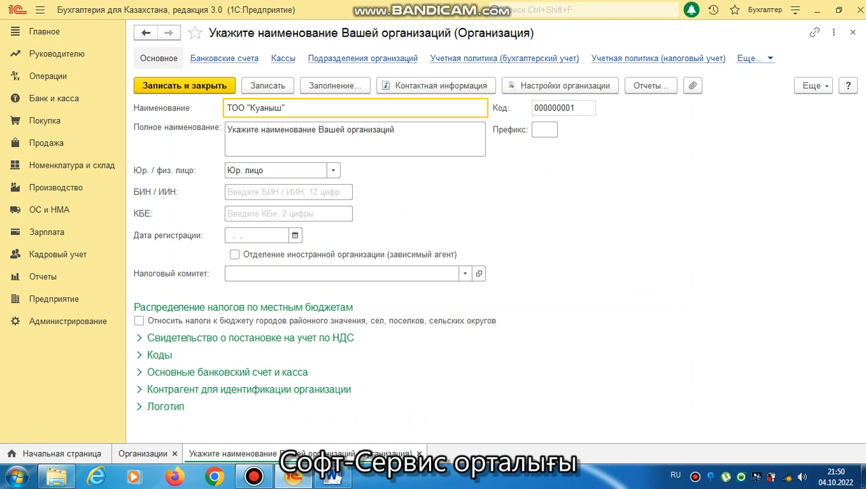
pyautogui.press('Tab')
pyautogui.press('BackSpace')
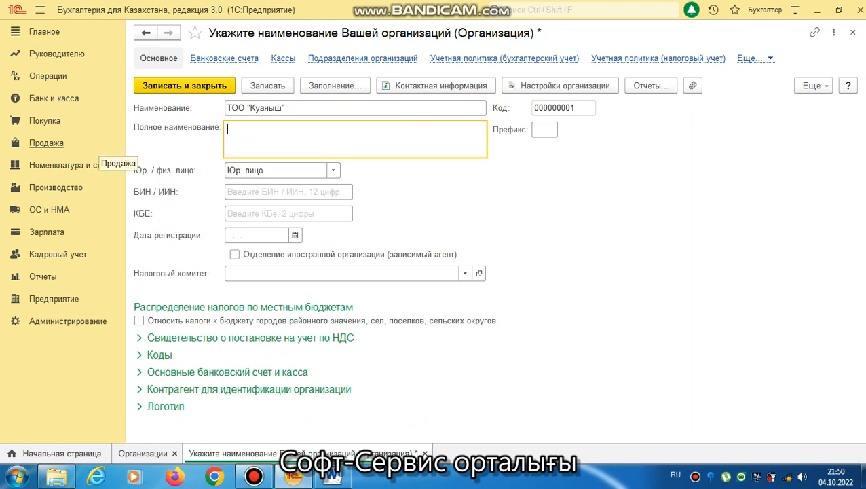
pyautogui.write('Това')
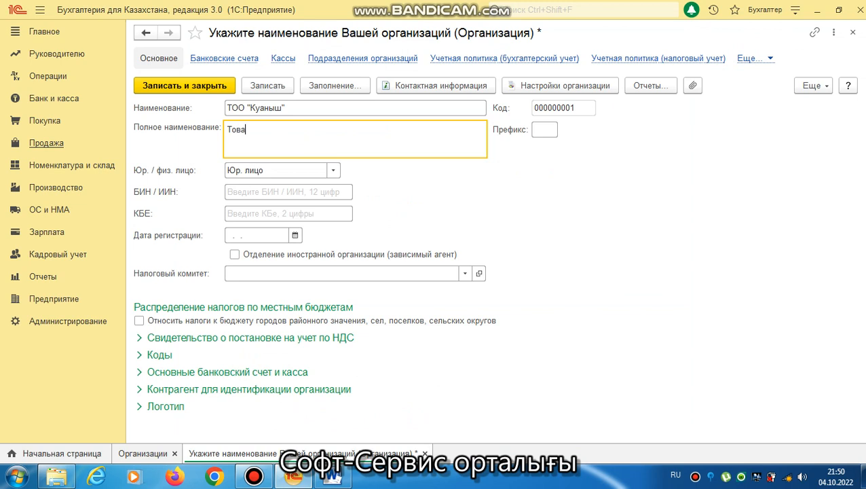
pyautogui.write('рищество с огранич')
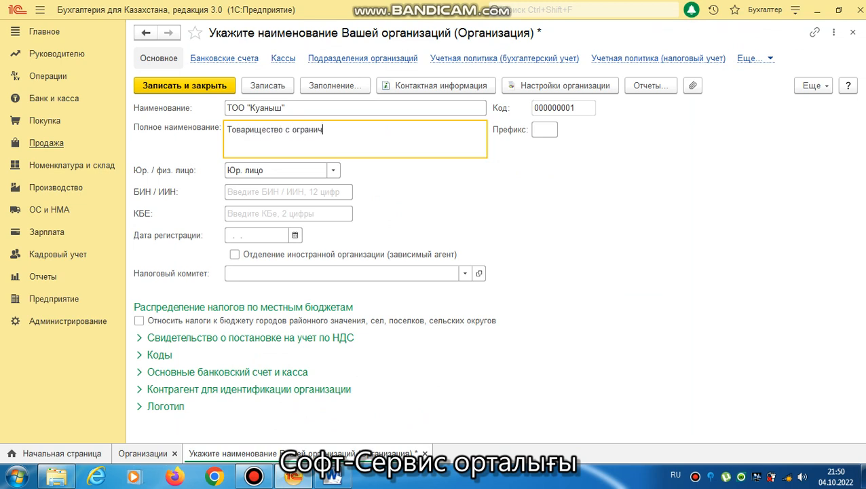
pyautogui.write('енной ответственност')
pyautogui.write('ью "')
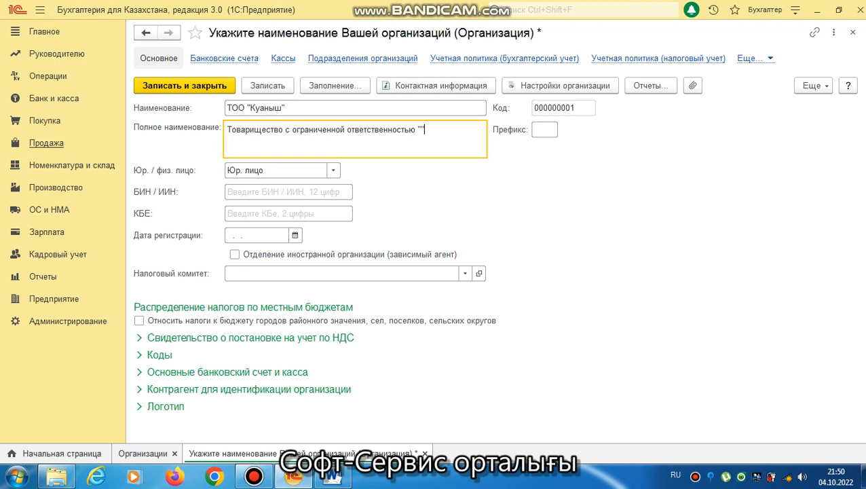
pyautogui.write('Куаныш"')
# Step: Choose Юр. лицо as the organization's entity type
pyautogui.click(333, 171)
pyautogui.press('Down')
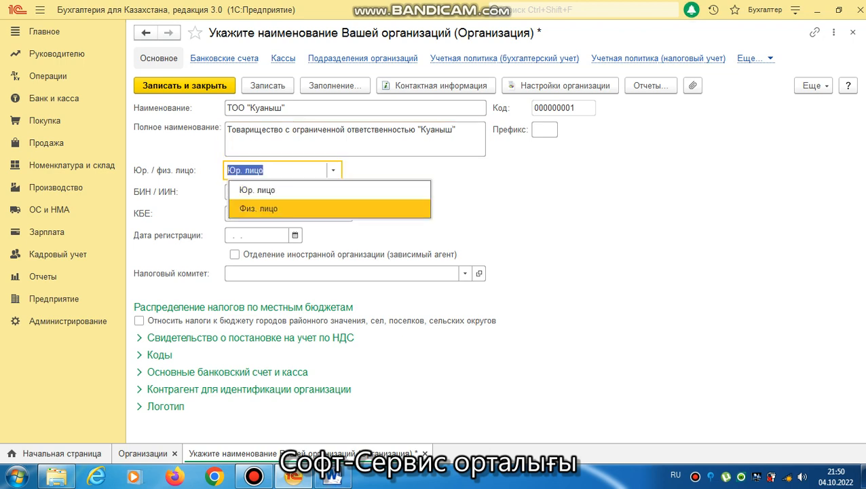
pyautogui.press('Up')
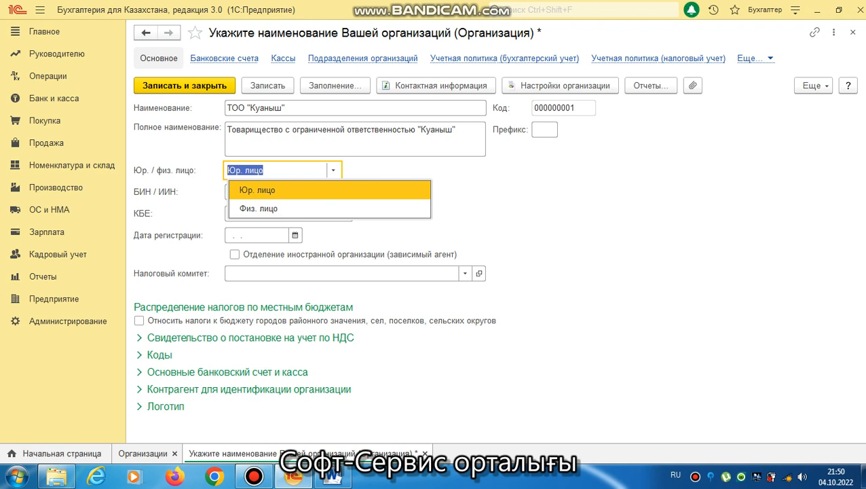
pyautogui.press('Down')
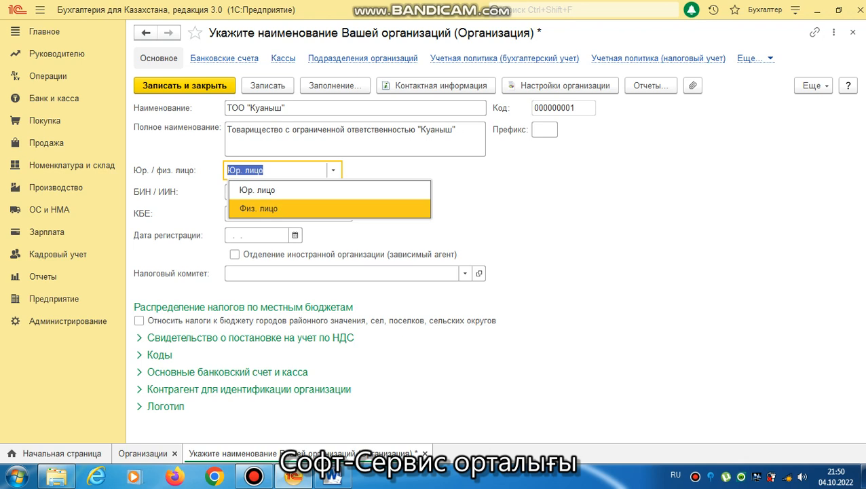
pyautogui.press('Up')
pyautogui.press('Return')
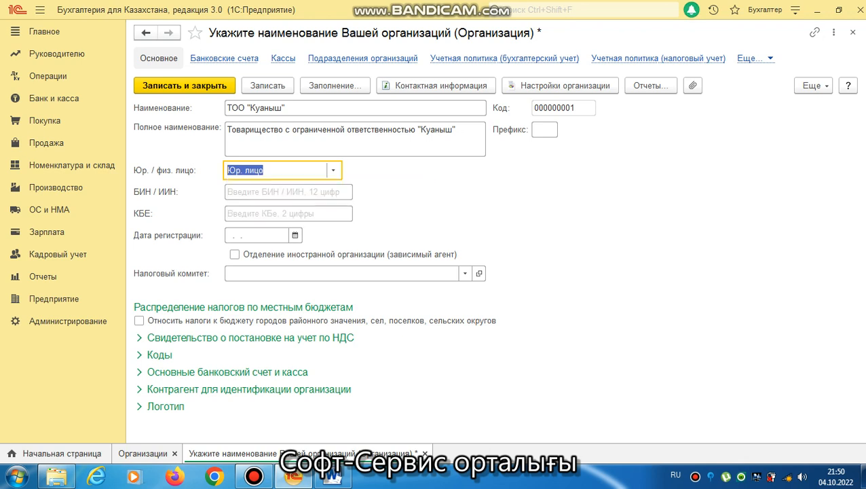
# Step: Enter the organization's 12-digit BIN in the 1C record as given under Вкладка основные in the Word guide
pyautogui.click(333, 477)
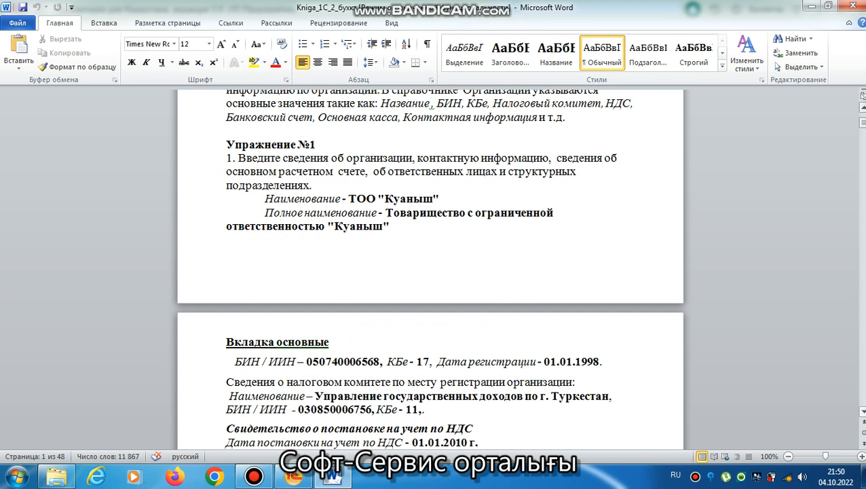
pyautogui.scroll(-3, 430, 271)
pyautogui.scroll(-2, 431, 271)
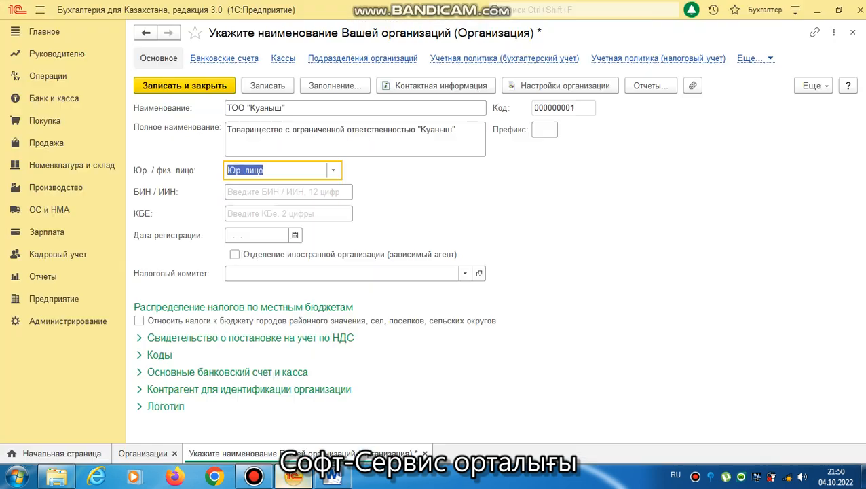
pyautogui.click(293, 477)
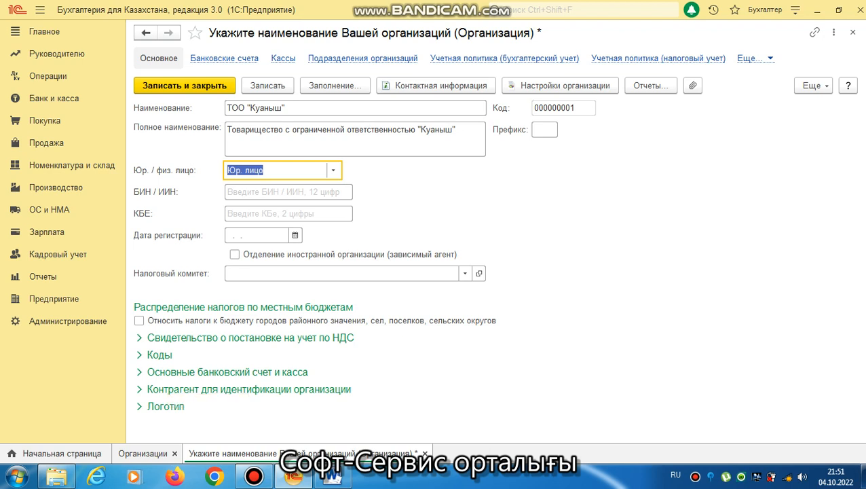
pyautogui.click(333, 477)
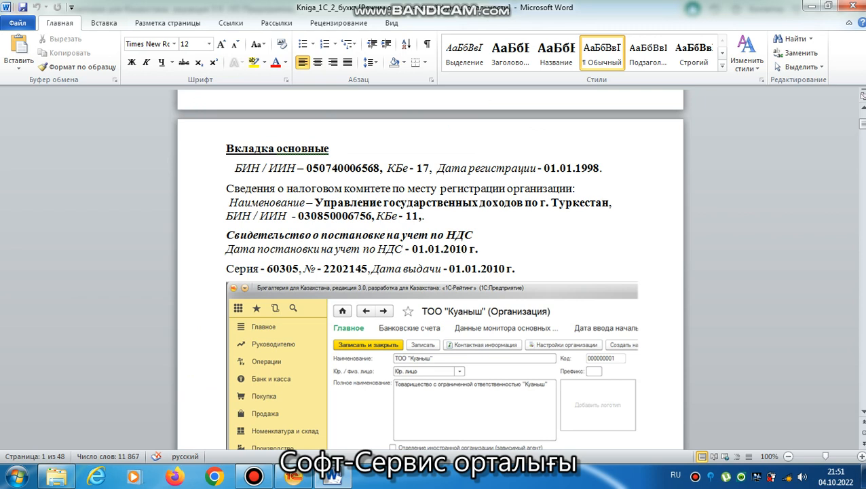
pyautogui.click(293, 476)
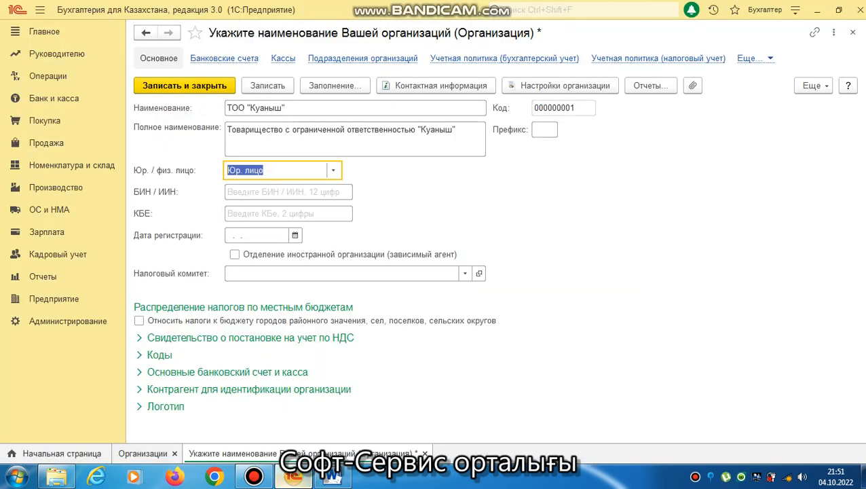
pyautogui.press('Tab')
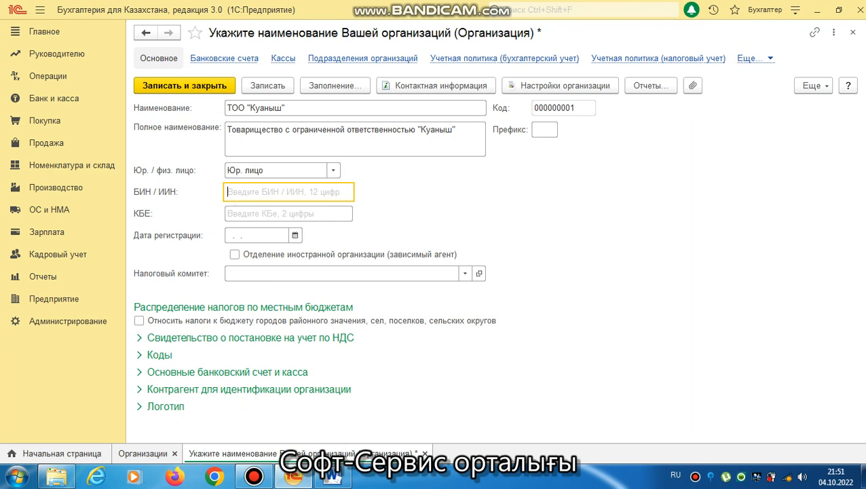
pyautogui.write('050')
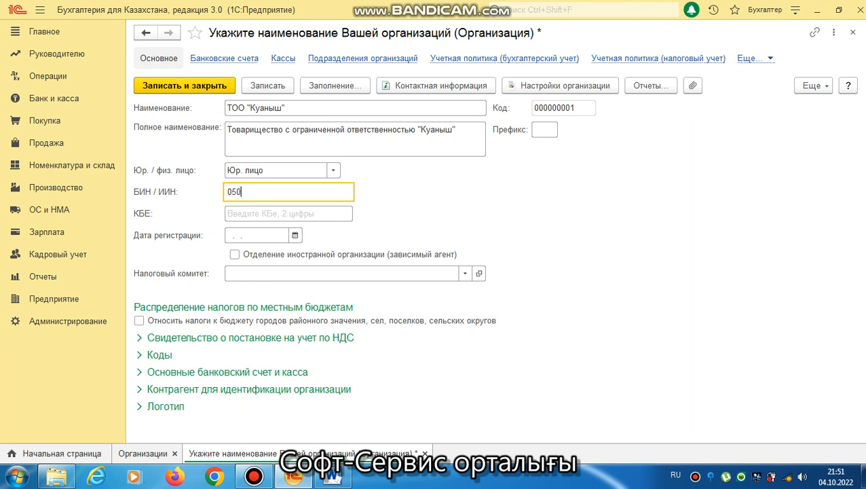
pyautogui.write('740006568')
# Step: Check the КБе in the Word guide and set the organization's КБЕ in 1C to 17
pyautogui.click(332, 476)
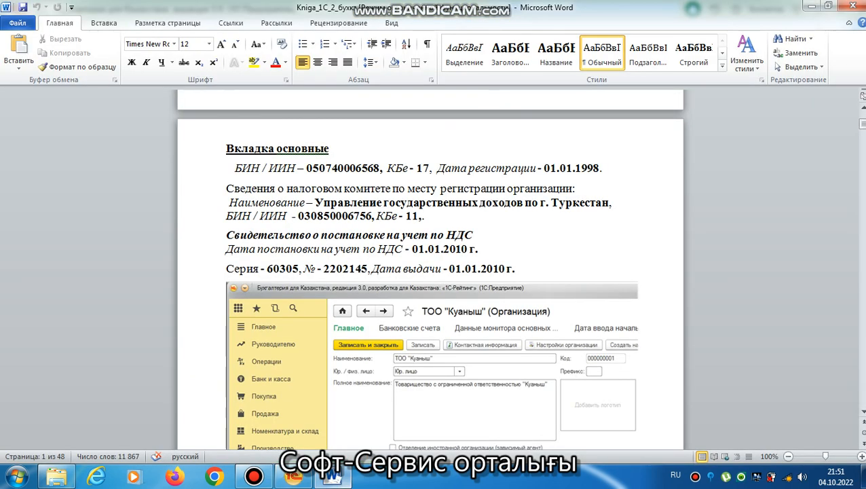
pyautogui.click(293, 476)
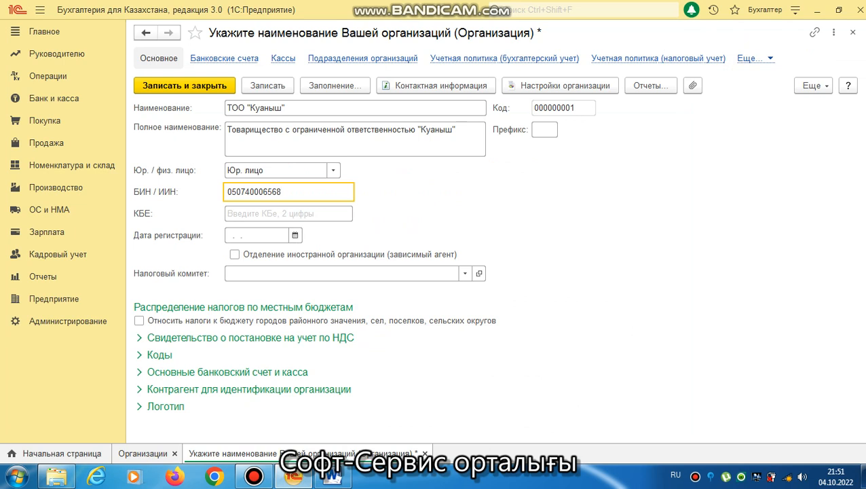
pyautogui.press('Tab')
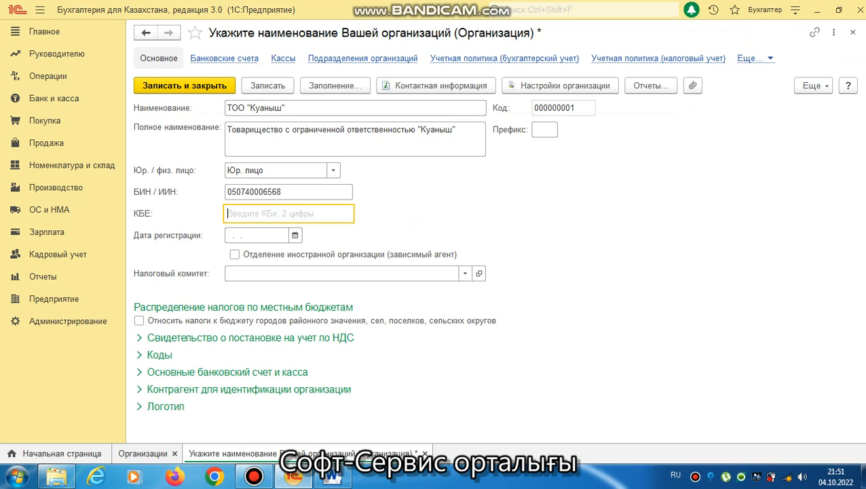
pyautogui.write('17')
pyautogui.press('Tab')
# Step: Set the organization's Дата регистрации in 1C to 01.01.1998, checking it against the Word guide
pyautogui.click(333, 477)
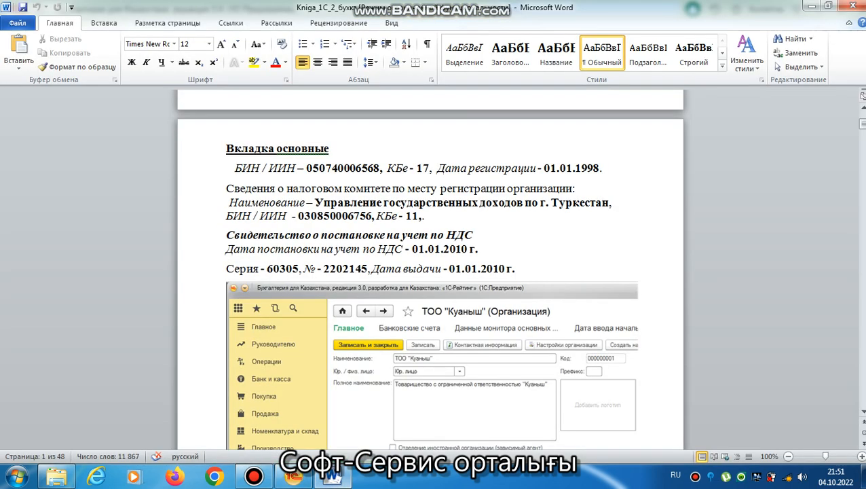
pyautogui.click(294, 477)
pyautogui.write('01.01.1998')
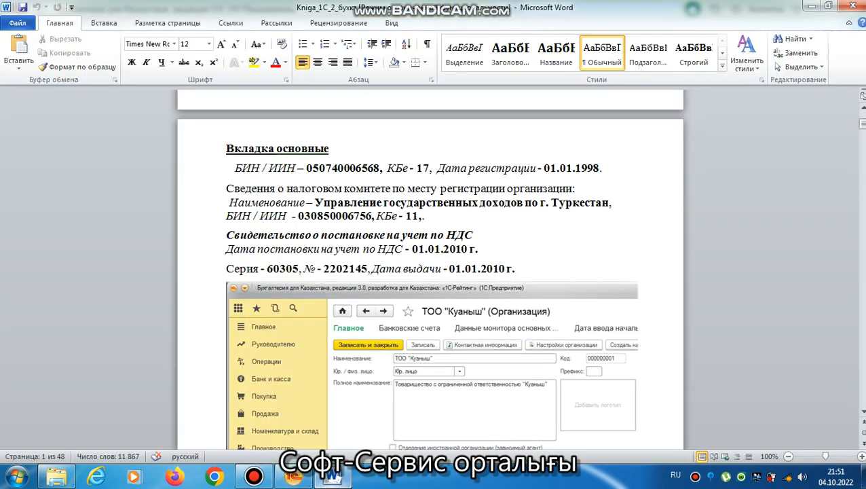
pyautogui.click(332, 477)
pyautogui.click(293, 477)
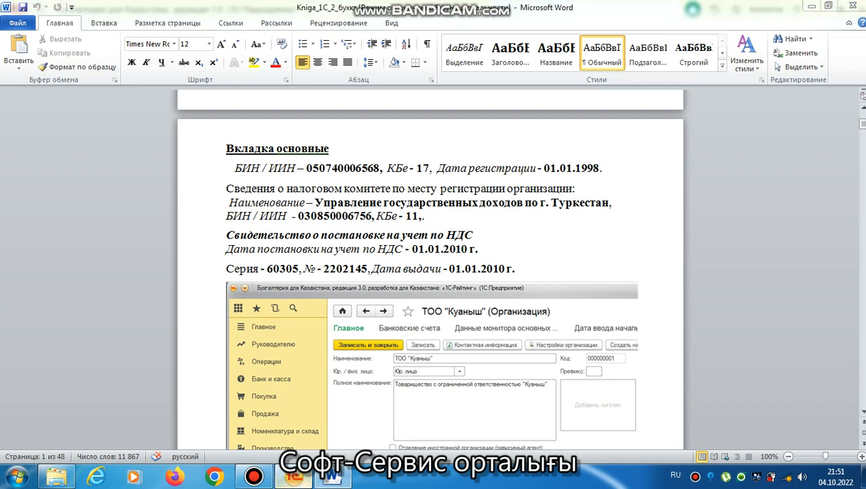
# Step: Review the organization's entity type, BIN and КБЕ fields, the Налоговый комитет selection options and the registration date calendar
pyautogui.click(339, 274)
pyautogui.click(264, 359)
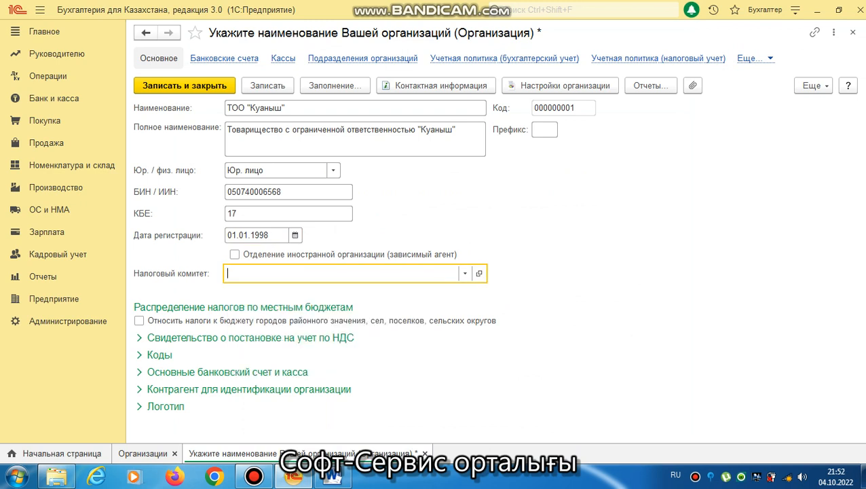
pyautogui.click(287, 192)
pyautogui.click(287, 214)
pyautogui.click(288, 192)
pyautogui.click(288, 214)
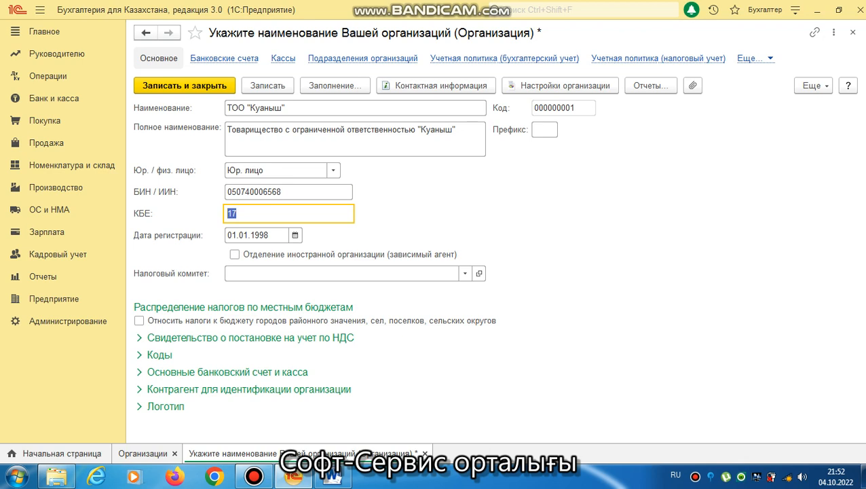
pyautogui.click(288, 192)
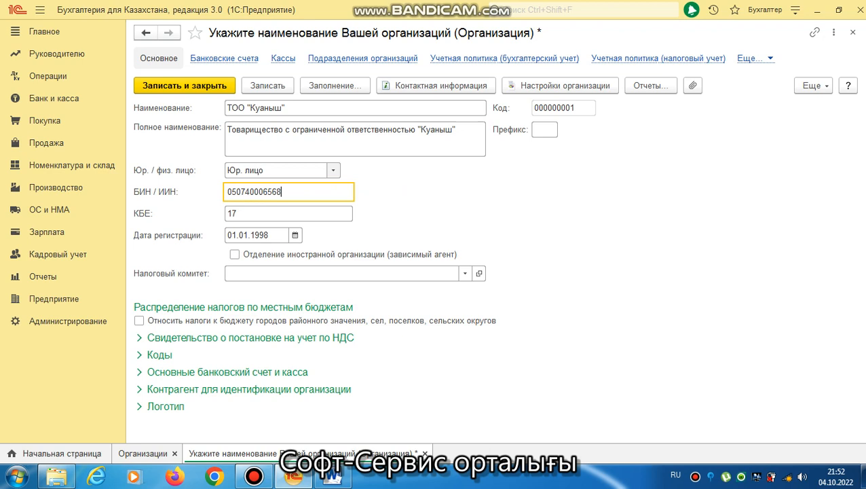
pyautogui.click(333, 170)
pyautogui.click(334, 171)
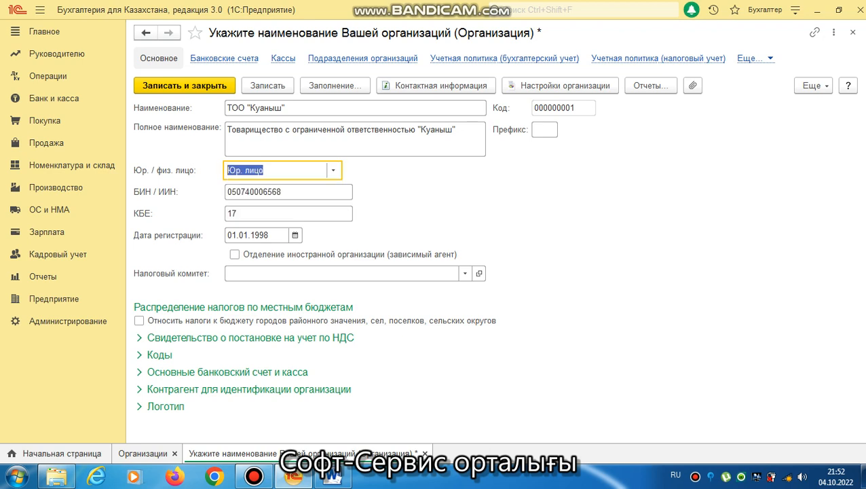
pyautogui.click(333, 170)
pyautogui.click(258, 190)
pyautogui.click(465, 273)
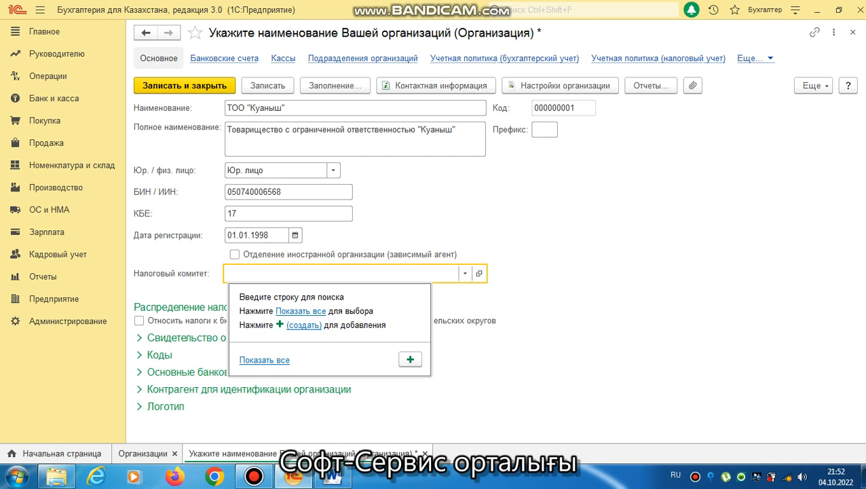
pyautogui.click(465, 274)
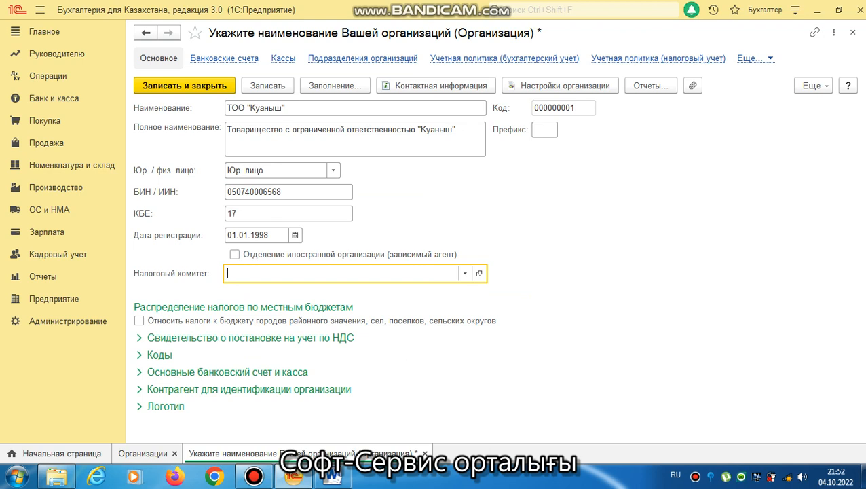
pyautogui.click(271, 235)
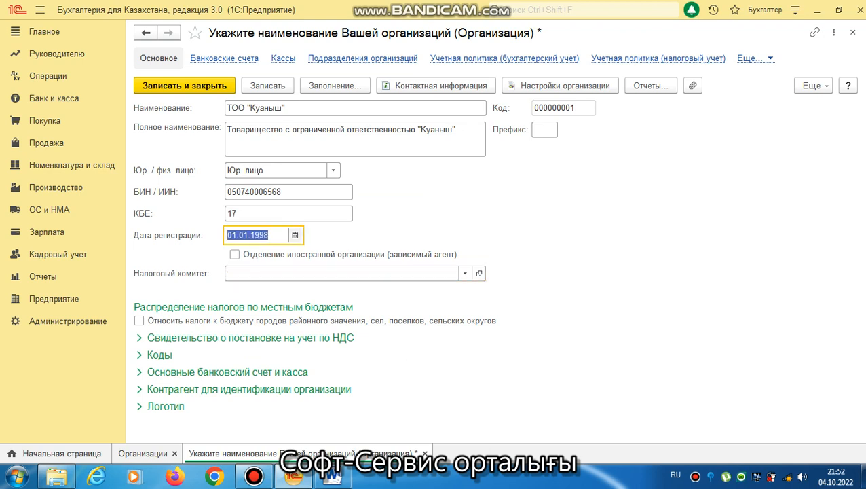
pyautogui.click(273, 235)
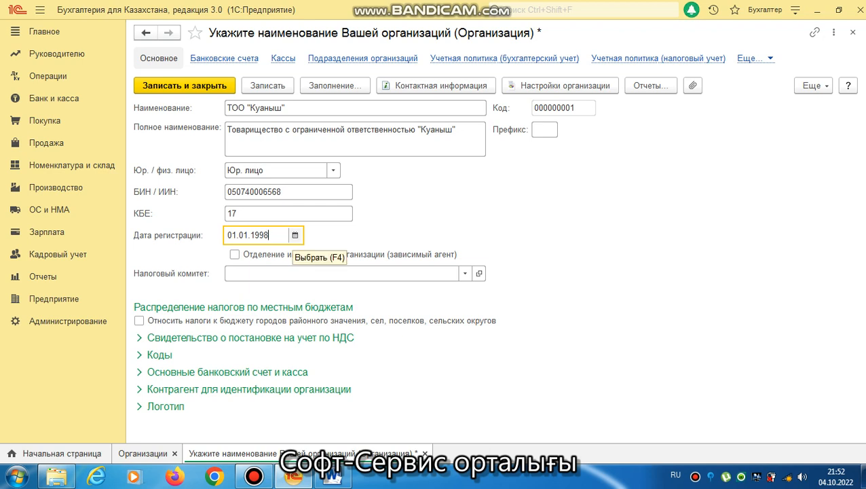
pyautogui.click(294, 235)
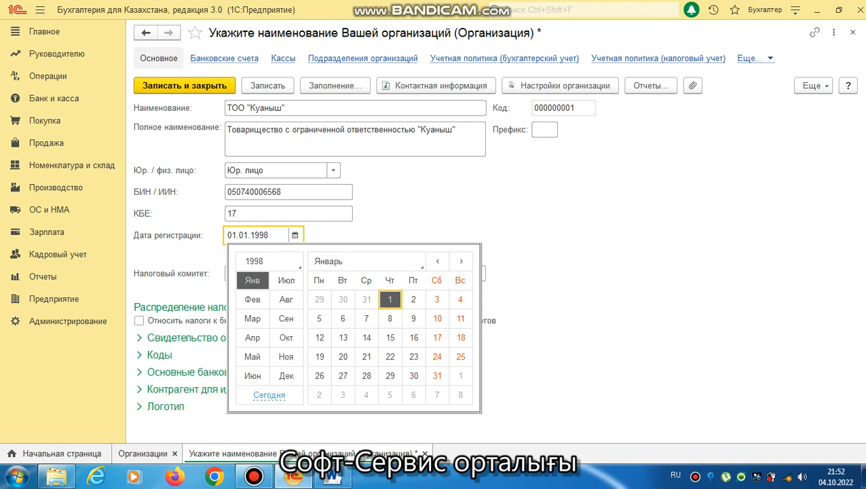
pyautogui.press('Escape')
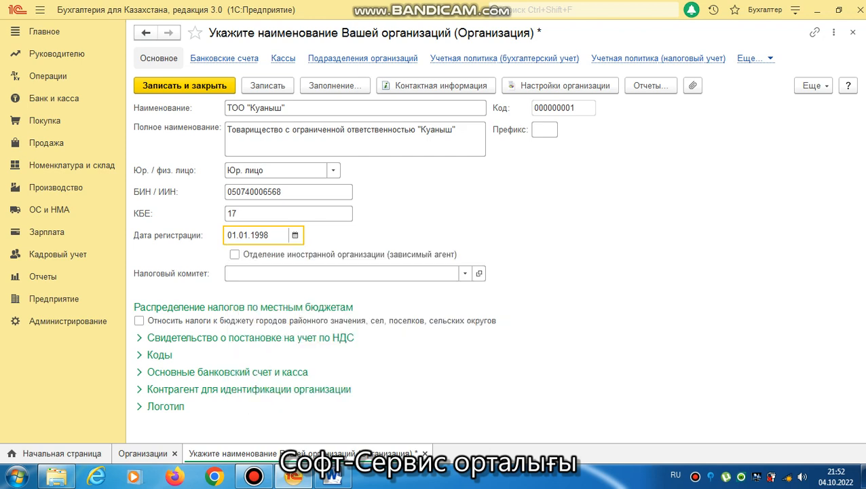